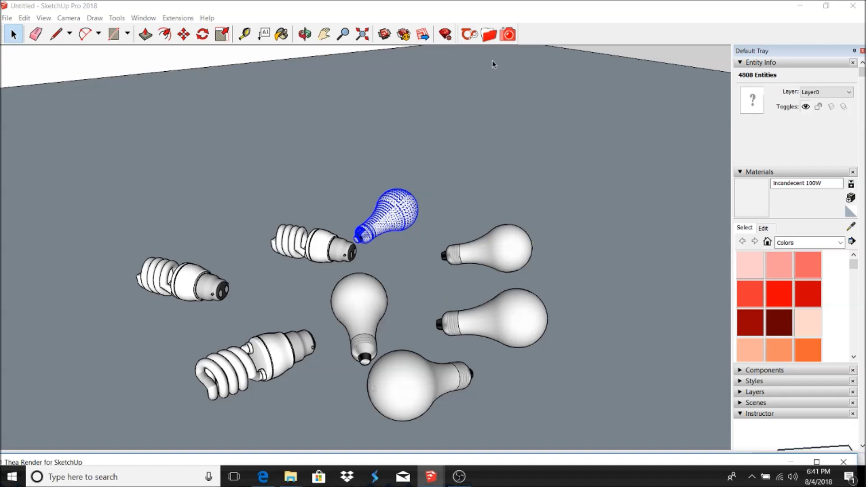
- Open the Thea material browser and load Emitter materials 1 to 10 from the online repository
left_click(488, 39)
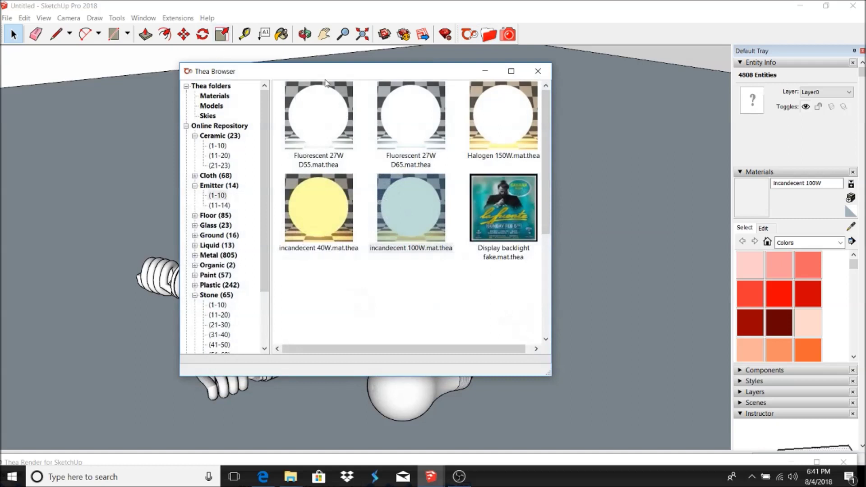
left_click(194, 186)
left_click(195, 136)
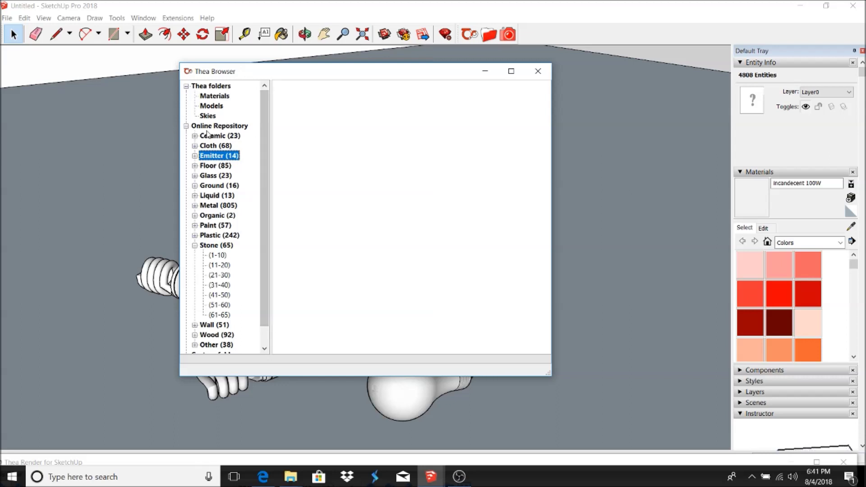
left_click(194, 156)
left_click(213, 165)
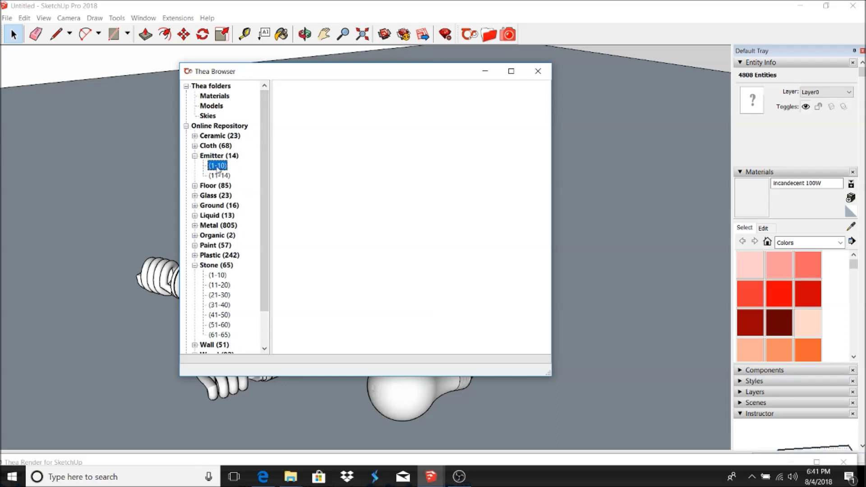
- Park the material browser at the left edge, clear of the bulbs, listing emitters 1 to 10
left_click(219, 175)
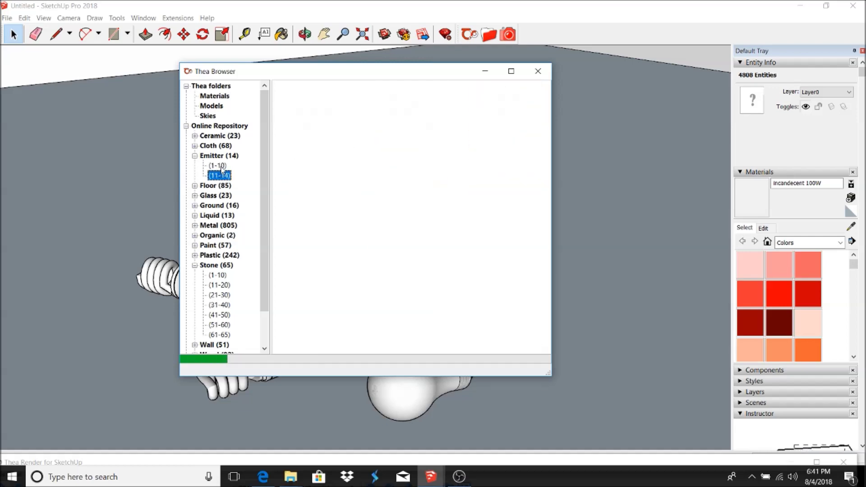
left_click_drag(272, 74, 396, 120)
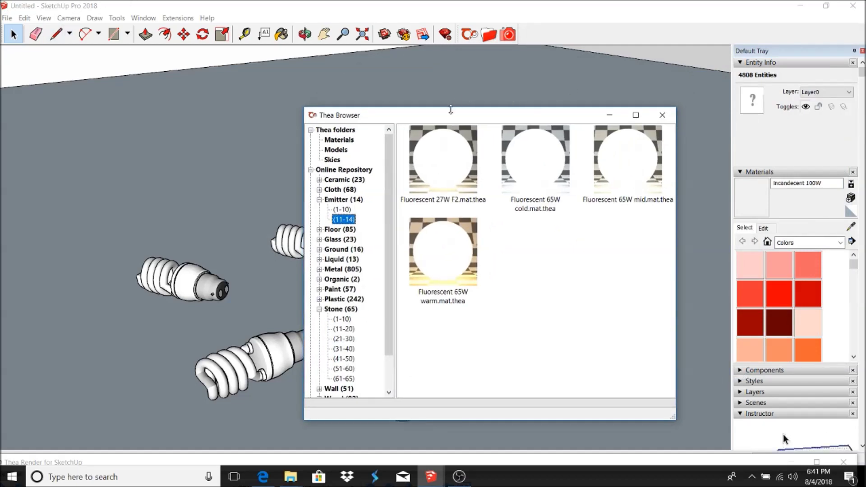
left_click_drag(395, 115, 552, 32)
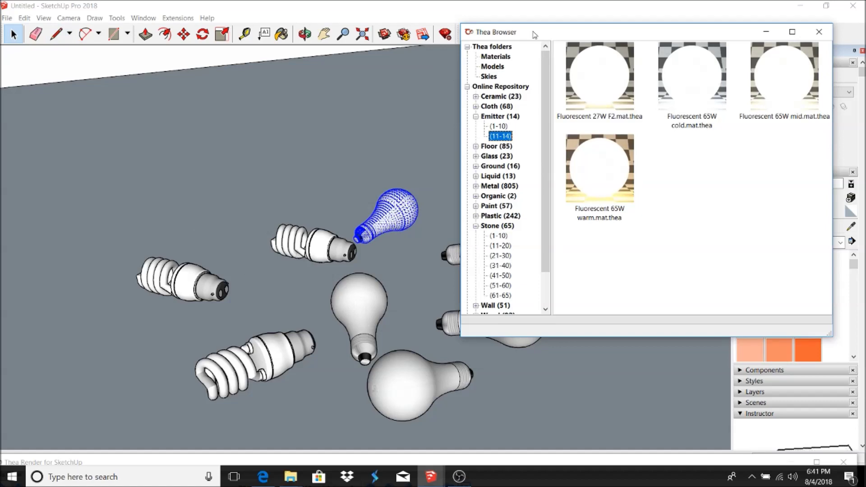
left_click_drag(535, 35, 43, 67)
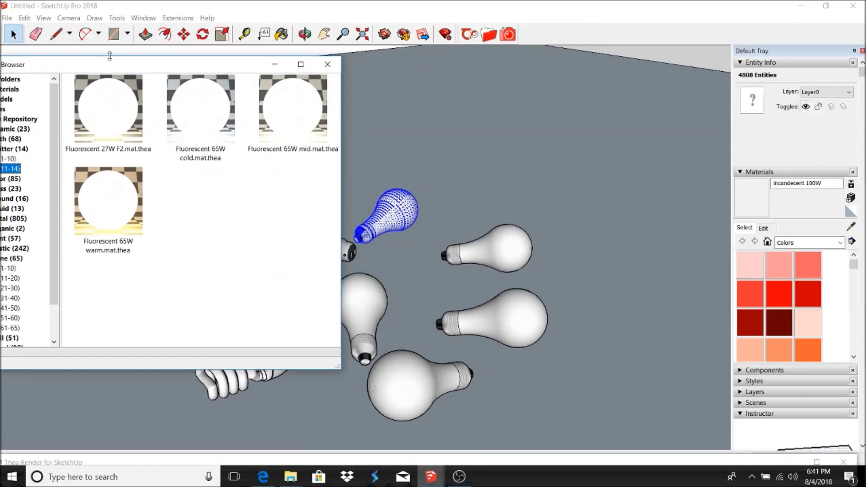
left_click_drag(110, 68, 170, 71)
left_click(75, 164)
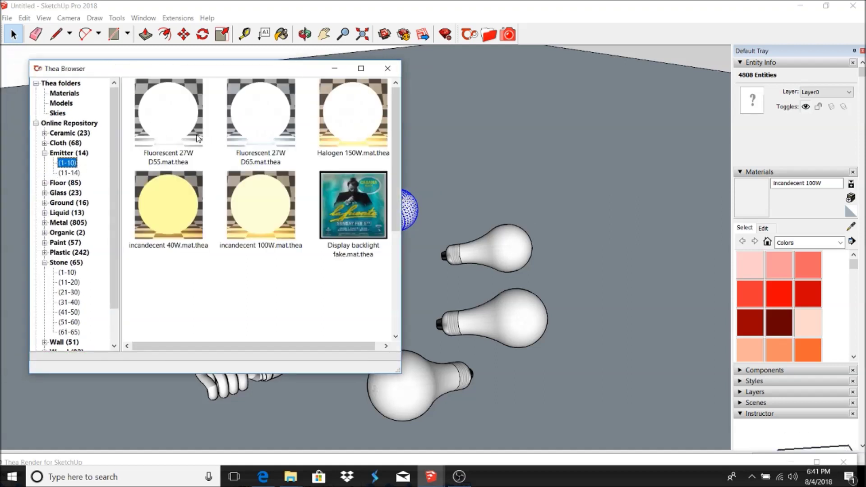
left_click_drag(219, 78, 170, 74)
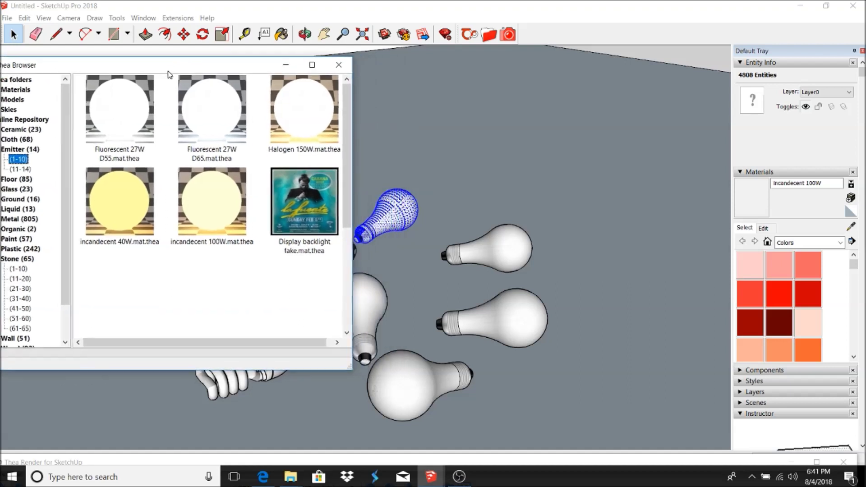
- Paint the lower front bulb with Fluorescent 27W D55 and the right middle bulb with Fluorescent 27W D65
left_click(116, 115)
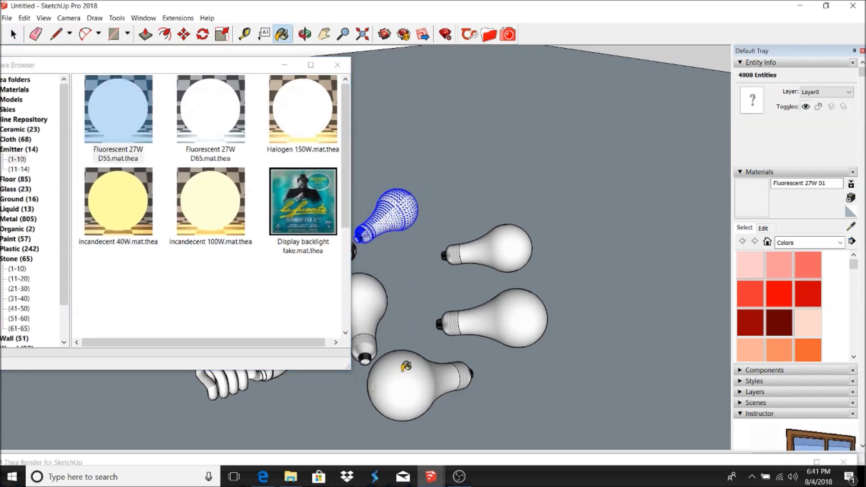
left_click(406, 367)
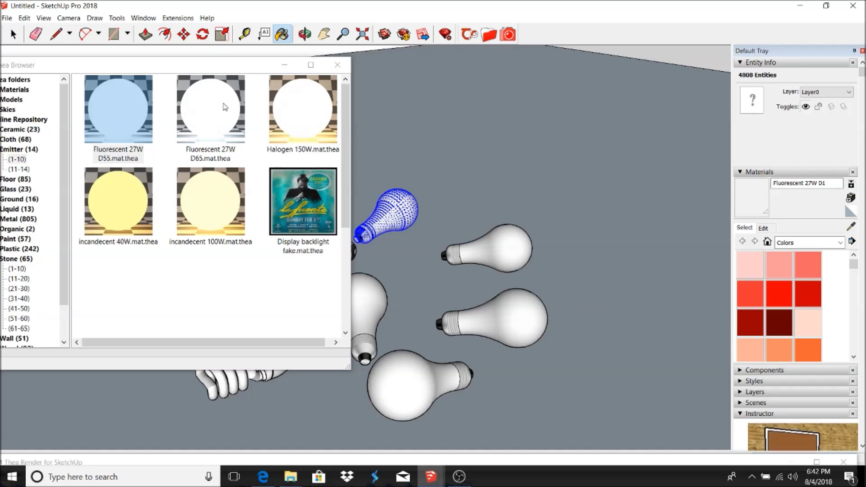
left_click(224, 107)
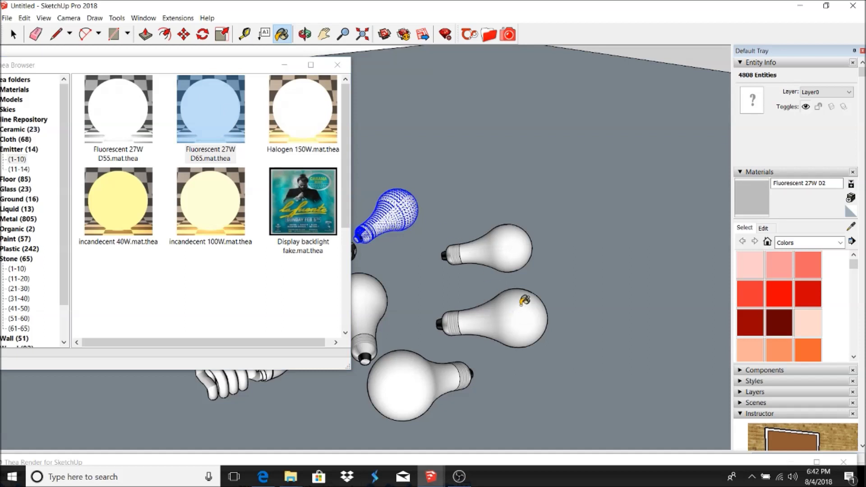
left_click(525, 300)
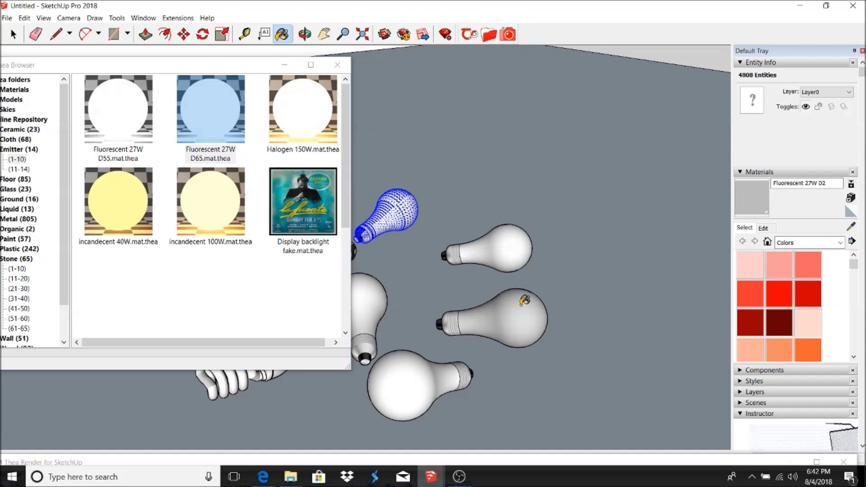
- Paint the upper right bulb with Halogen 150W and the top bulb with incandescent 40W
left_click(291, 113)
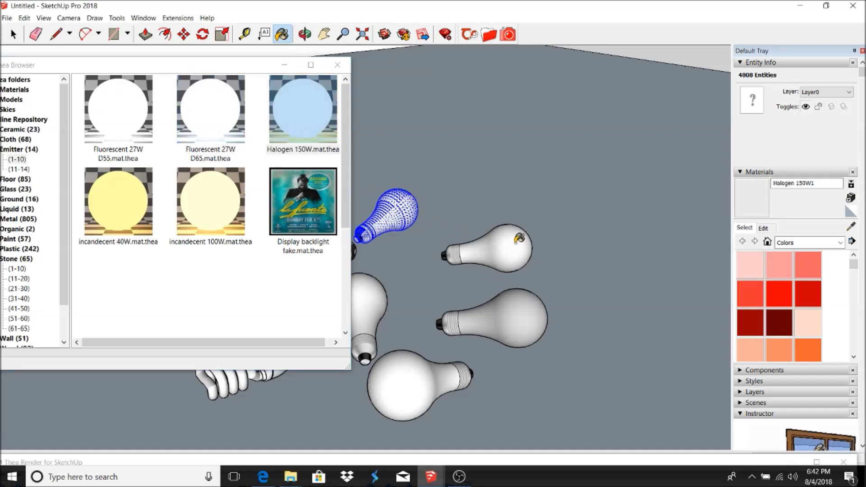
left_click(518, 241)
left_click(113, 206)
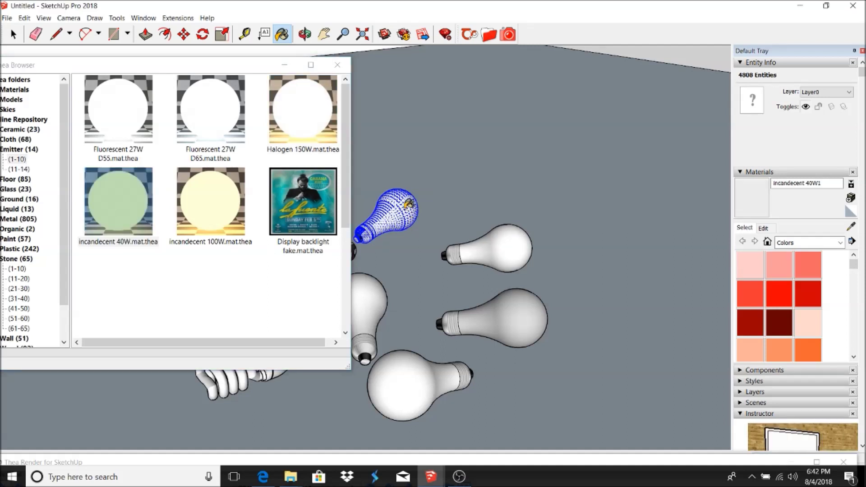
left_click(409, 204)
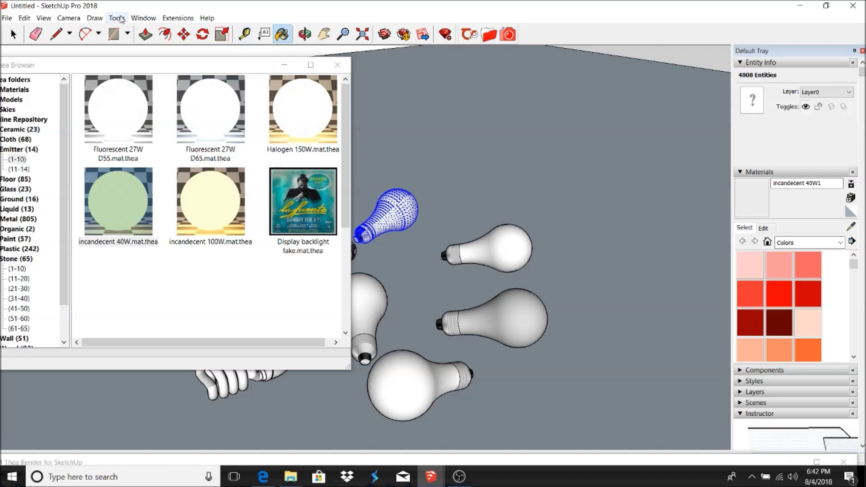
left_click(13, 34)
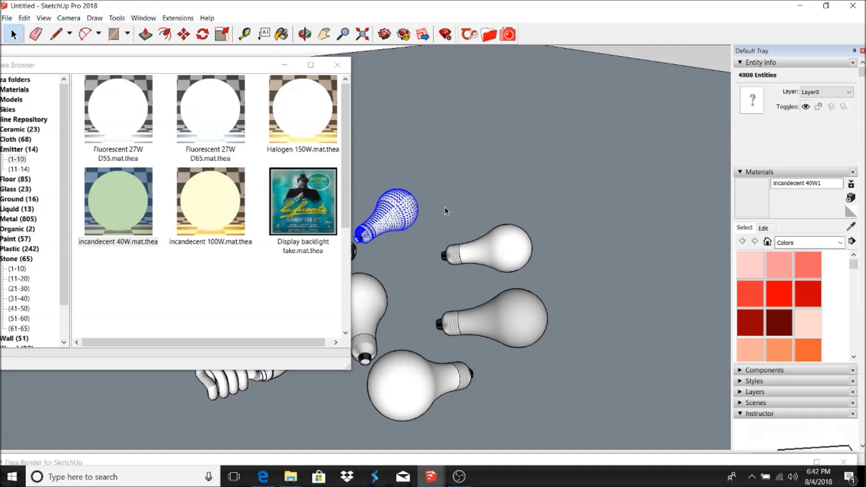
- Select the top bulb, reselect incandescent 40W, and move the material browser to the right
left_click(406, 210)
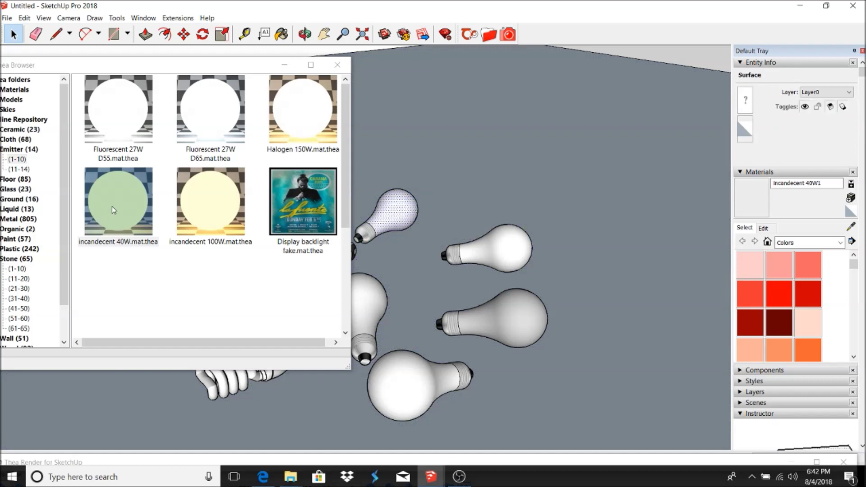
left_click(113, 211)
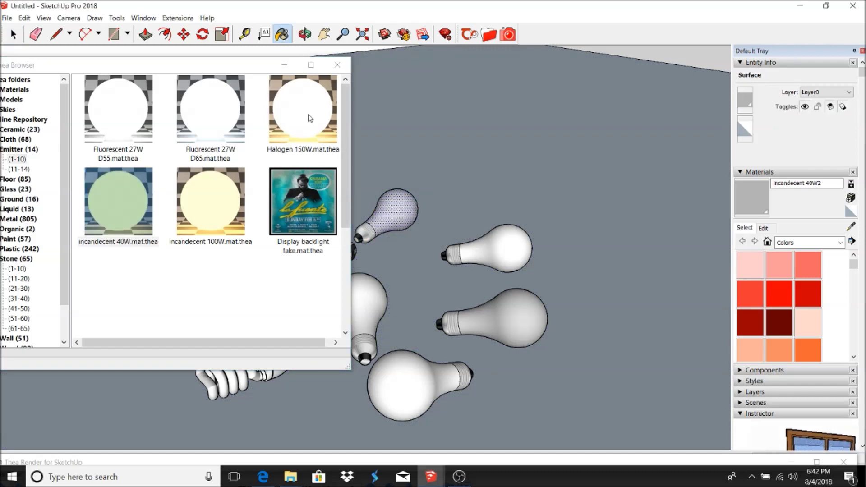
mouse_move(236, 62)
left_mouse_down()
mouse_move(629, 81)
mouse_move(721, 66)
mouse_move(414, 74)
mouse_move(825, 311)
mouse_move(793, 55)
mouse_move(747, 53)
mouse_move(779, 35)
left_mouse_up()
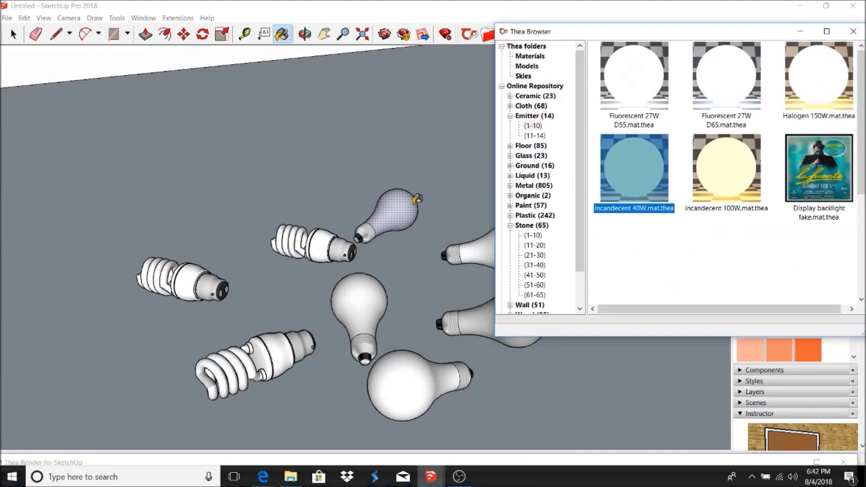
left_click(417, 198)
key("space")
- Paint the centre bulb with incandescent 100W and list emitter materials 11 to 14
left_click(375, 300)
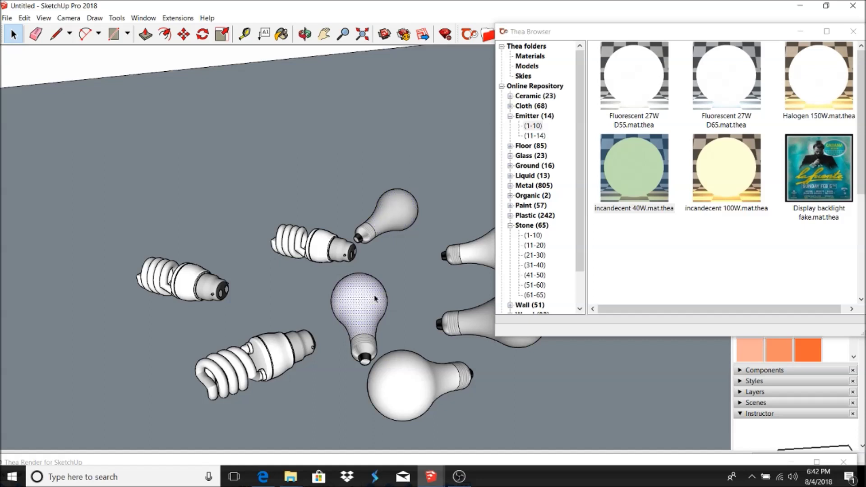
left_click(719, 176)
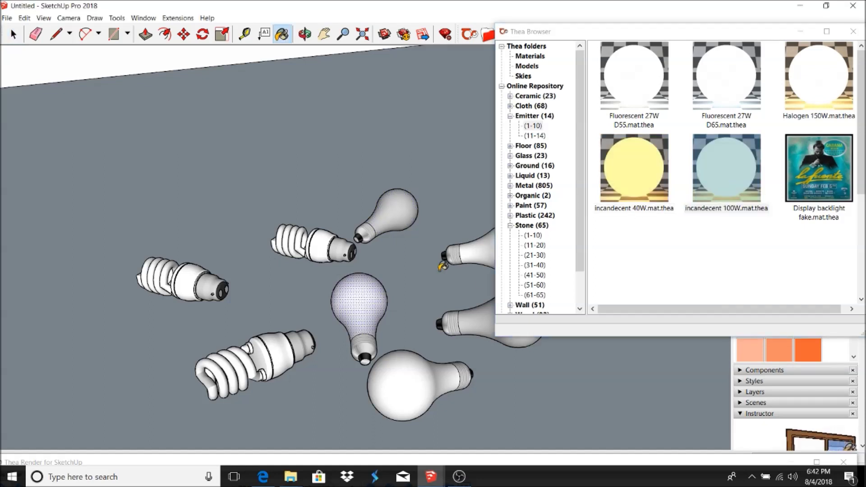
left_click(374, 288)
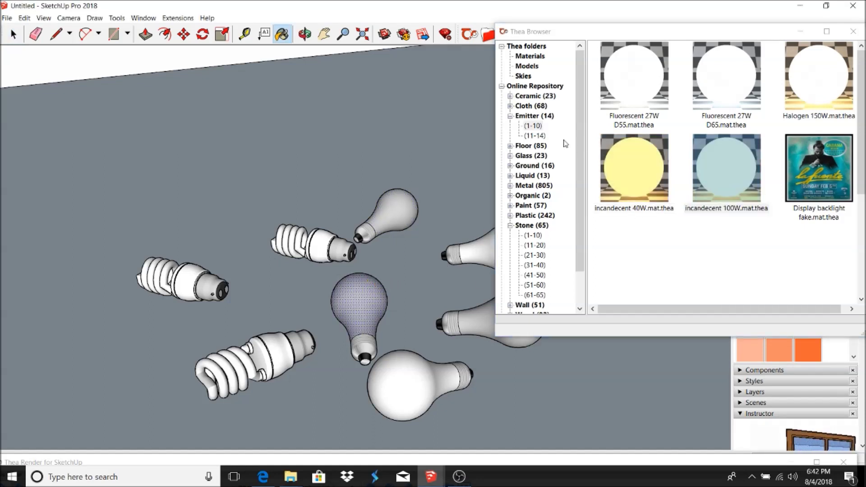
left_click(543, 135)
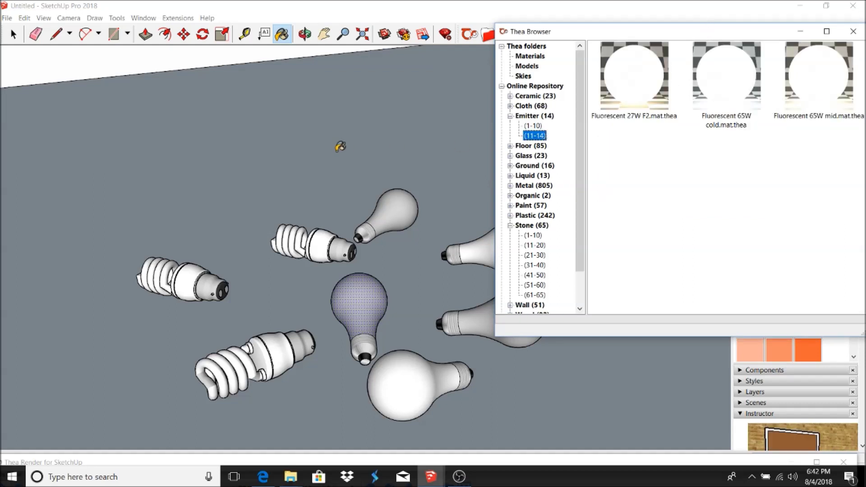
key("space")
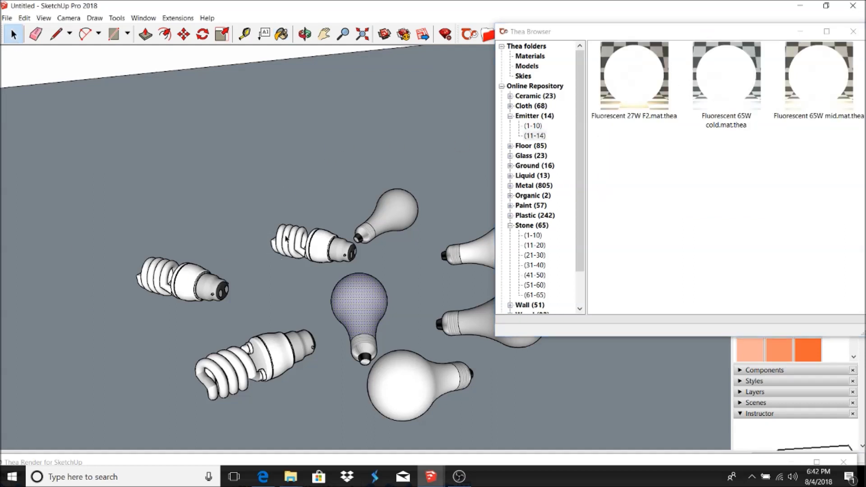
- Explode the middle and left spiral bulb components
double_click(286, 239)
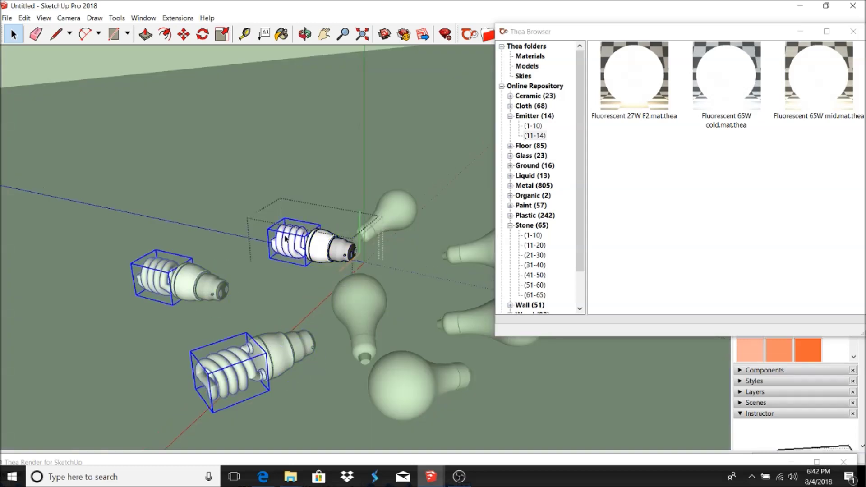
key("Escape")
left_click(295, 249)
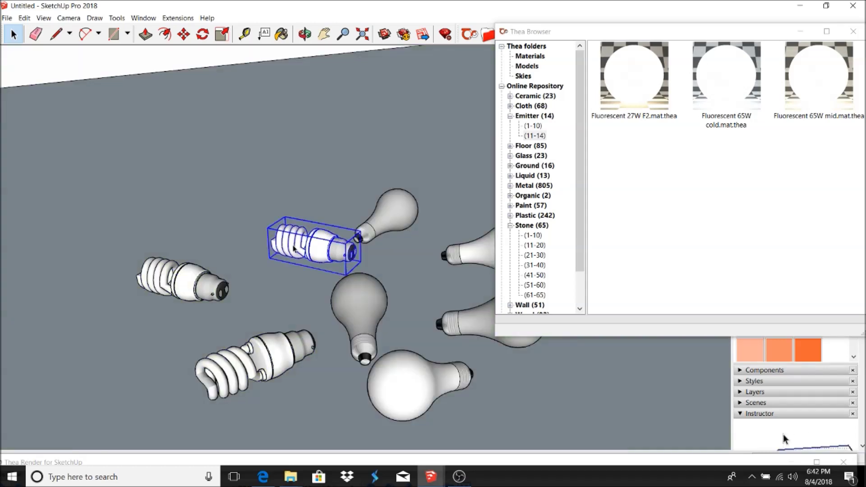
right_click(295, 249)
left_click(333, 84)
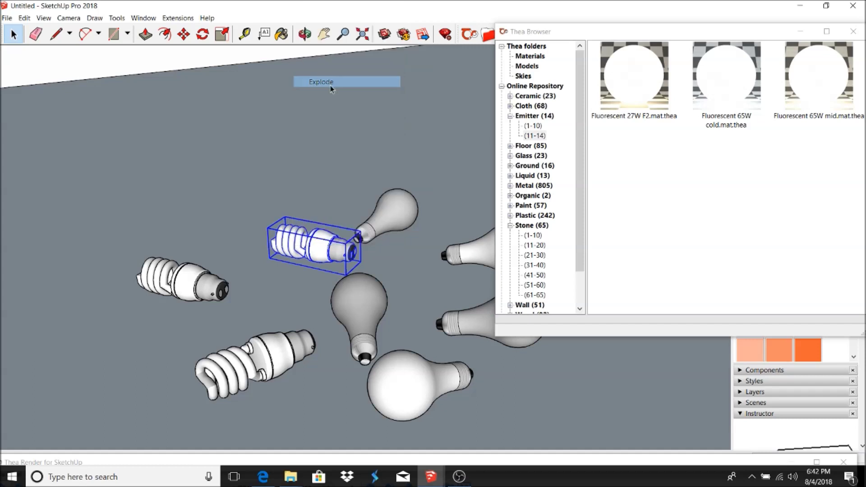
left_click(165, 276)
right_click(161, 277)
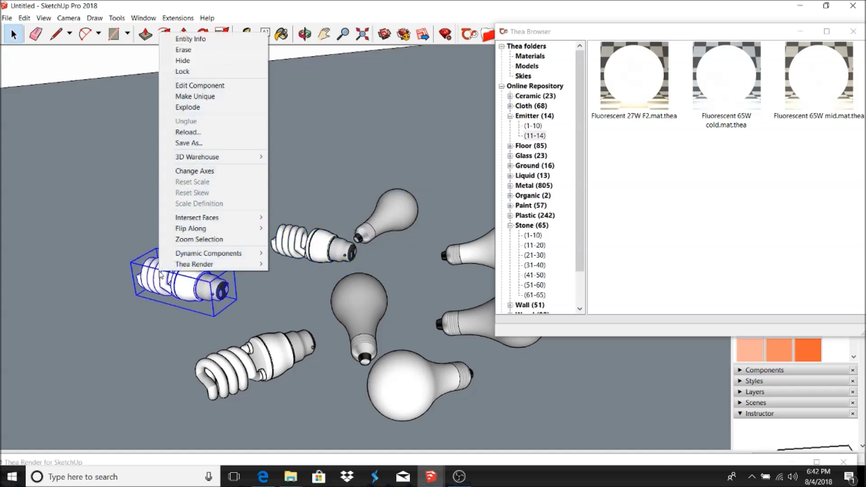
left_click(193, 107)
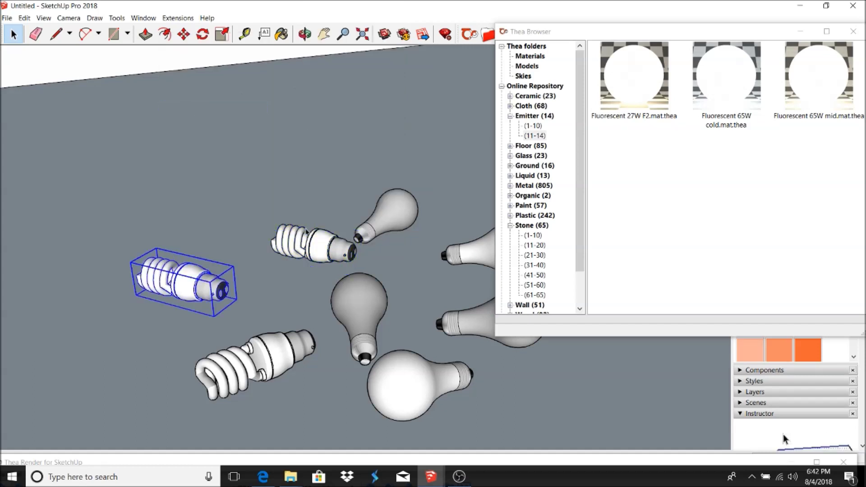
- Explode the middle spiral bulb's remaining group
left_click(313, 238)
right_click(313, 238)
left_click(335, 296)
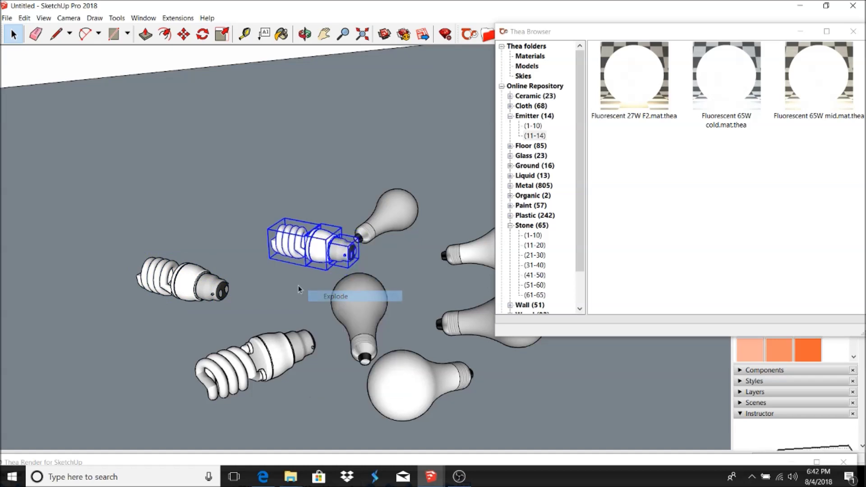
right_click(167, 278)
left_click(291, 247)
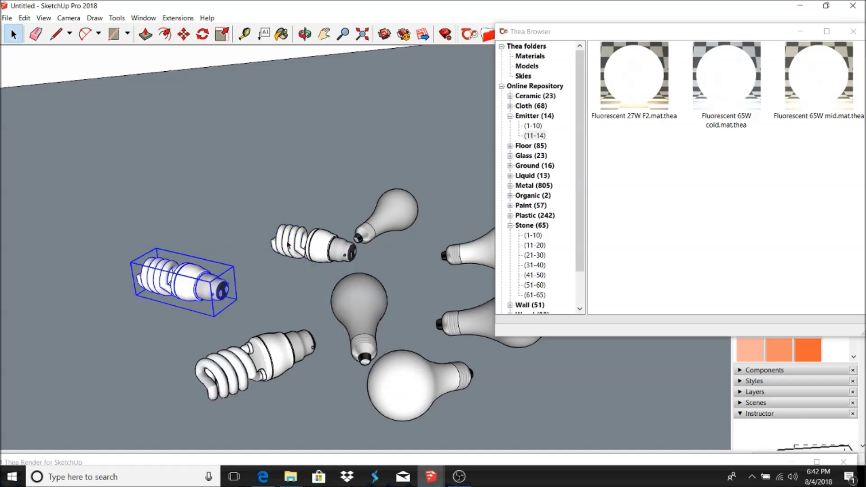
left_click(290, 246)
right_click(289, 244)
left_click(316, 302)
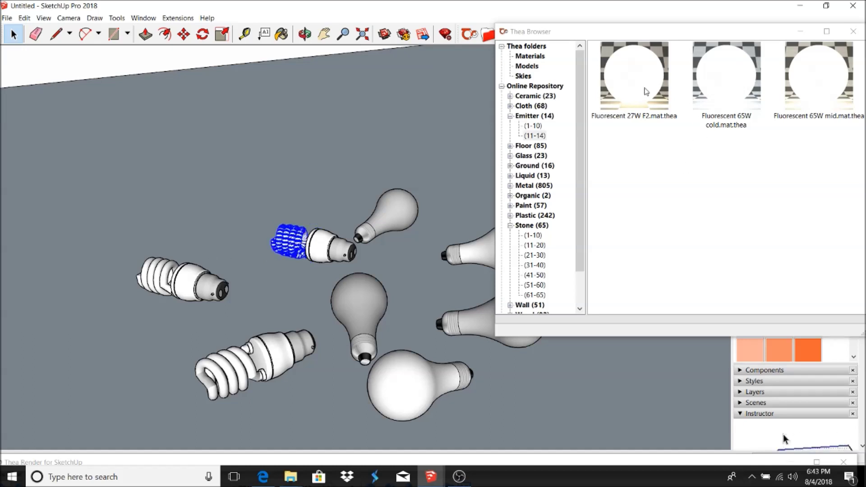
- Paint the left bulb's spiral with the Fluorescent 65W cold emitter
left_click(647, 92)
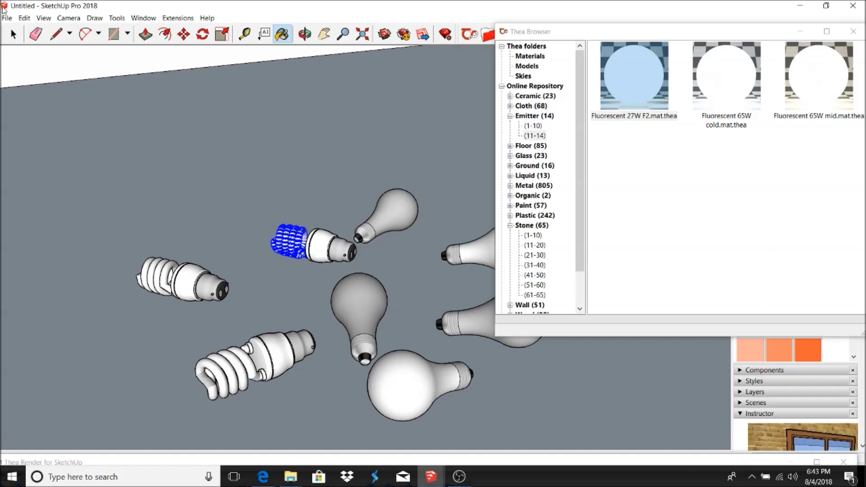
key("space")
right_click(164, 286)
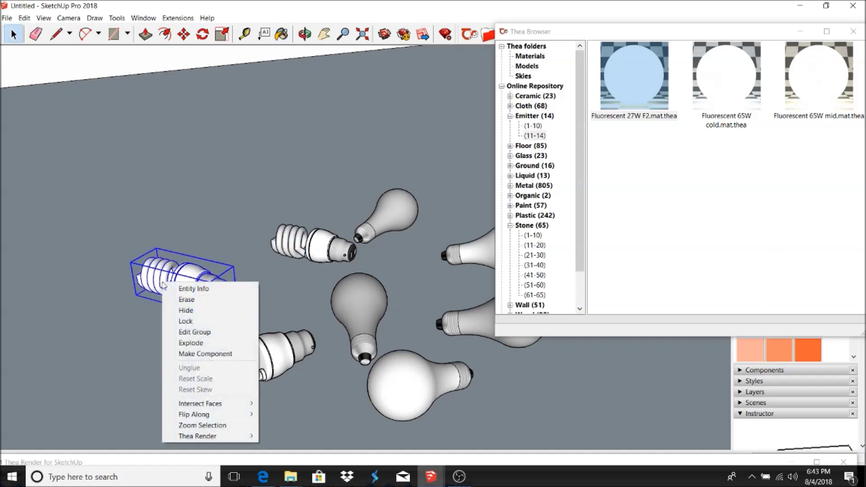
left_click(204, 354)
right_click(159, 281)
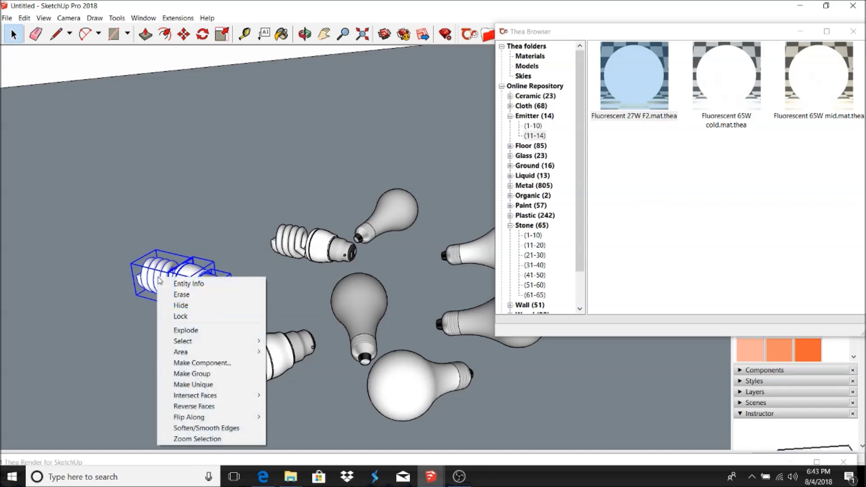
key("Escape")
right_click(157, 280)
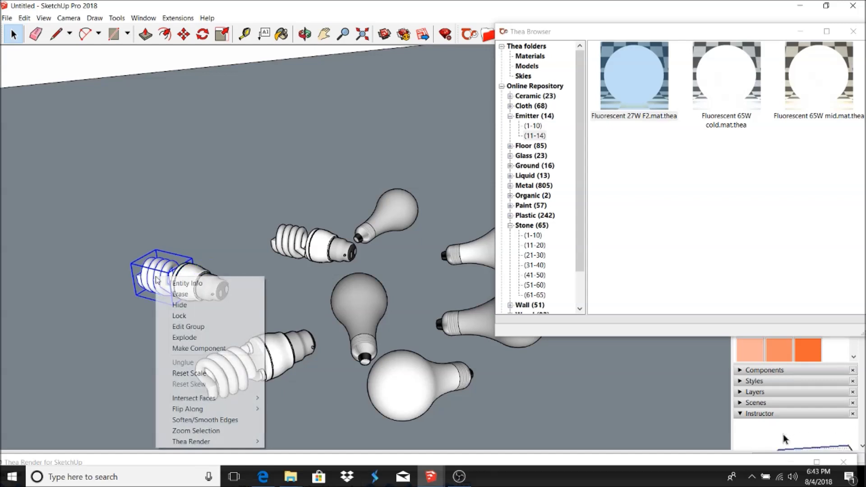
key("Escape")
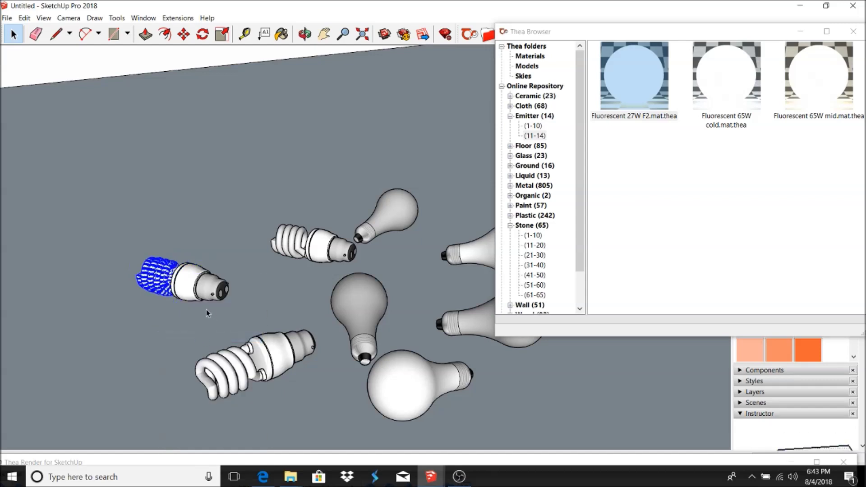
left_click(733, 83)
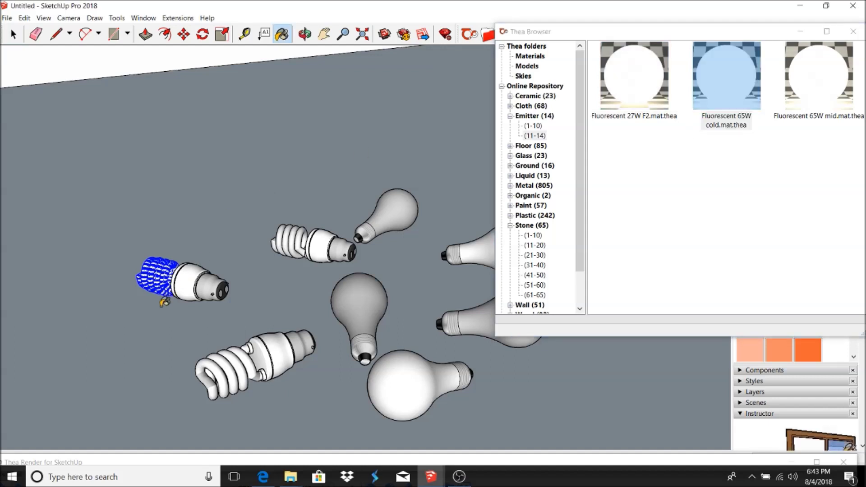
left_click(163, 267)
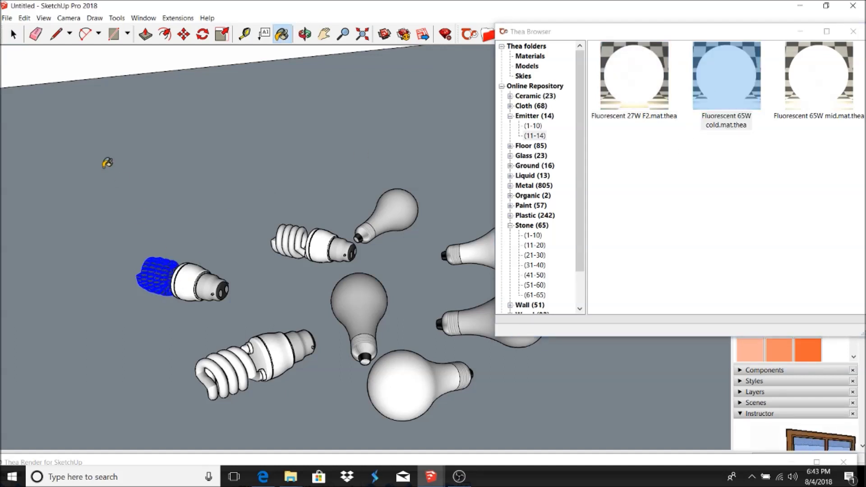
left_click(13, 35)
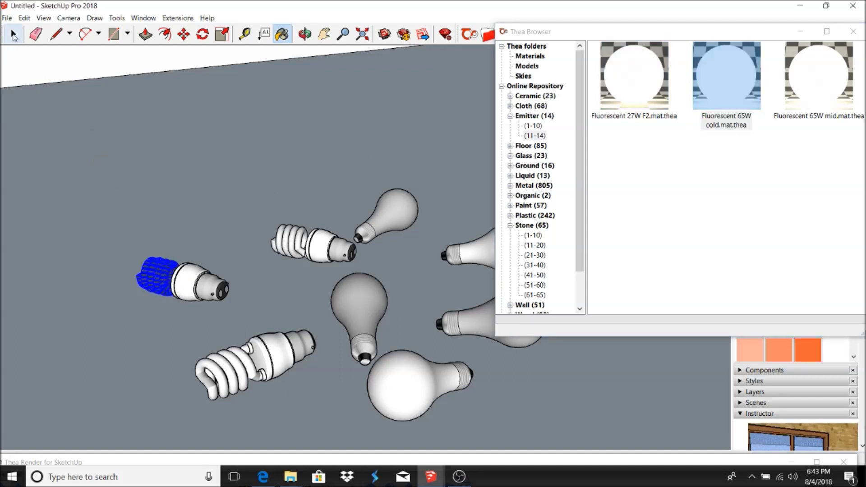
- Explode the bottom spiral bulb's groups and paint its spiral with Fluorescent 65W mid
left_click(238, 371)
right_click(239, 371)
left_click(259, 203)
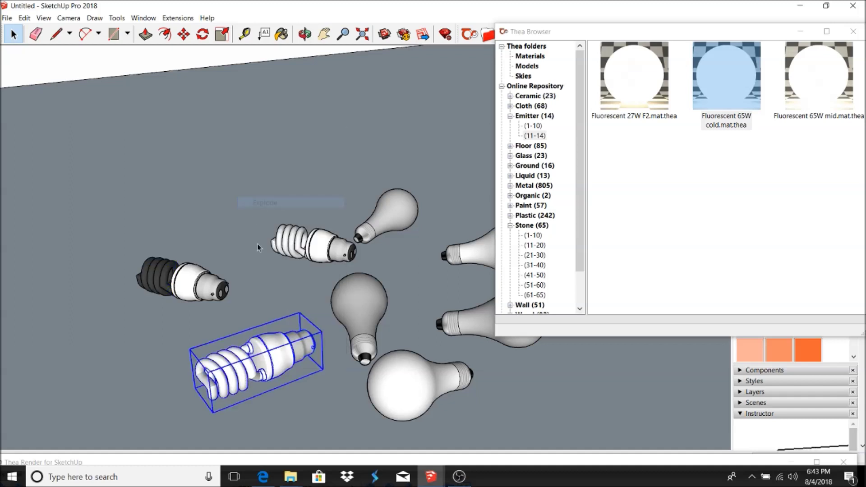
right_click(230, 368)
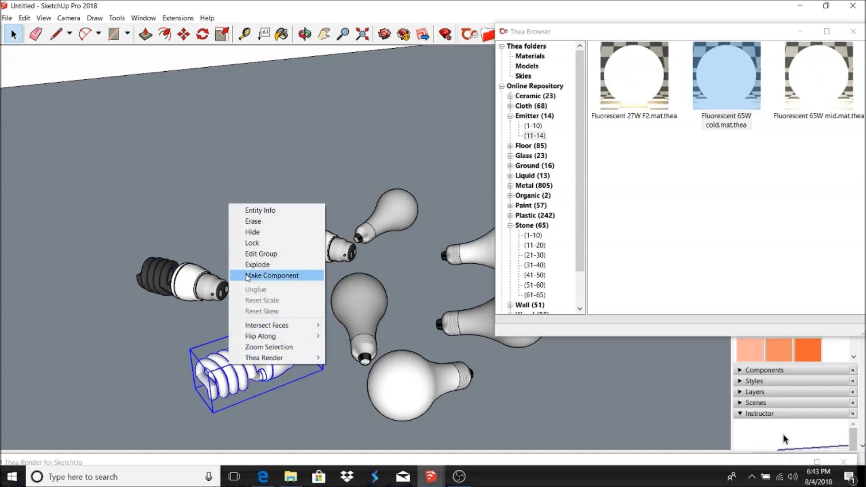
mouse_move(290, 326)
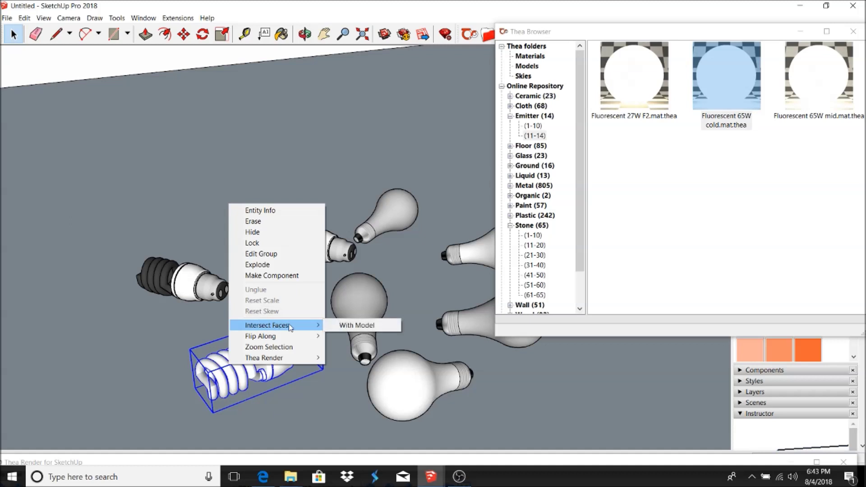
right_click(221, 379)
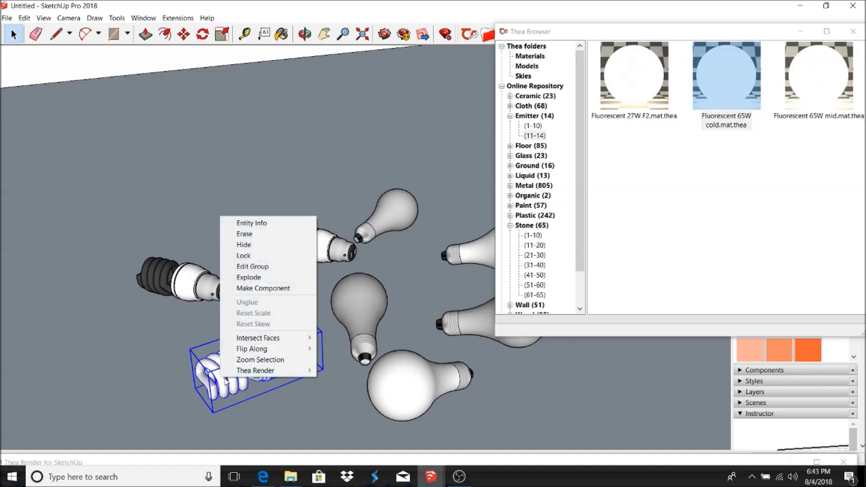
left_click(249, 277)
right_click(226, 374)
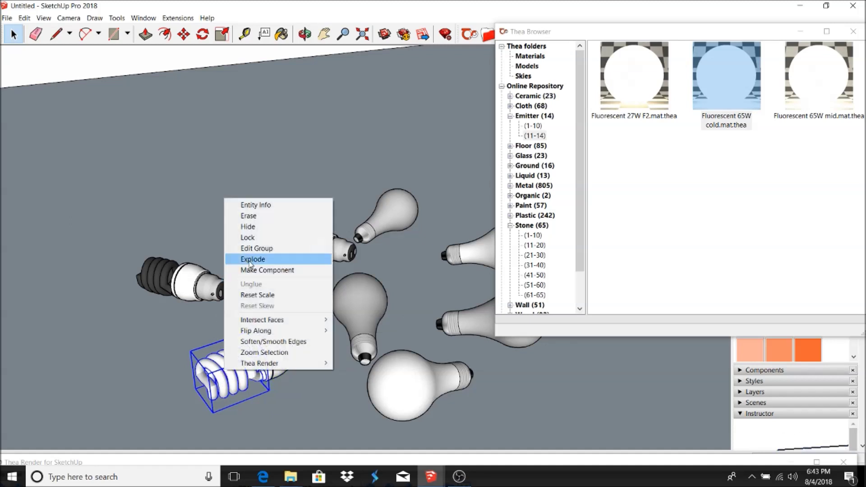
left_click(253, 259)
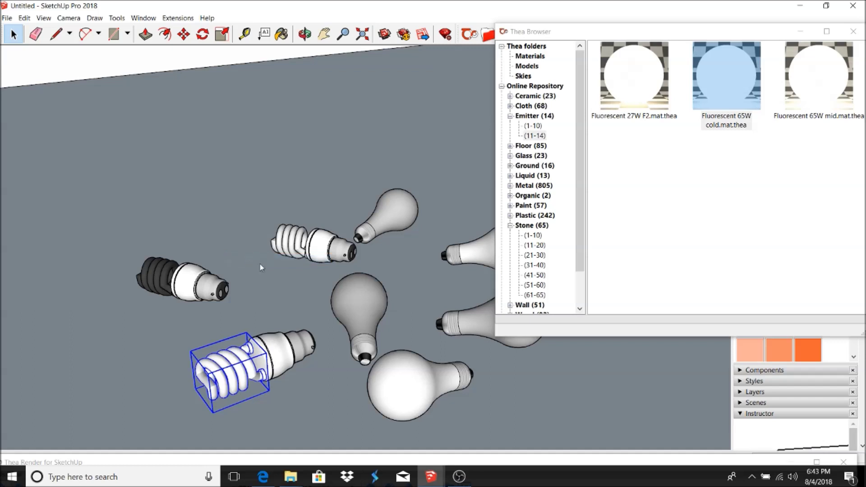
left_click(820, 94)
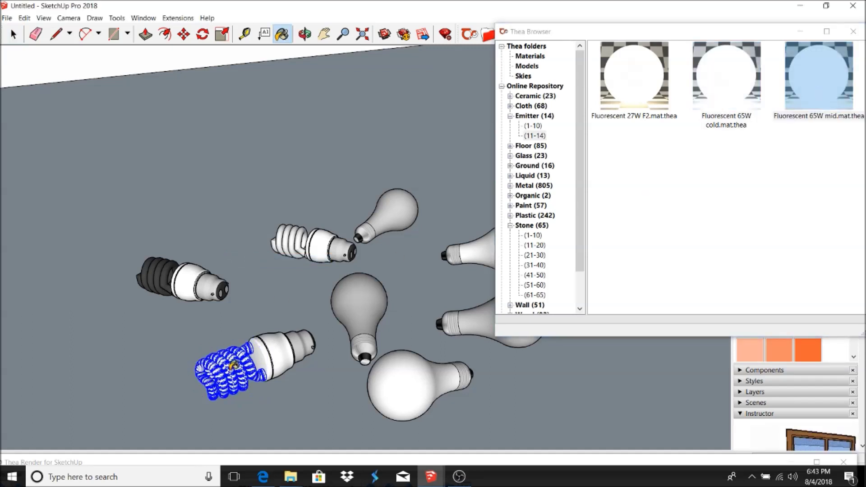
left_click(233, 365)
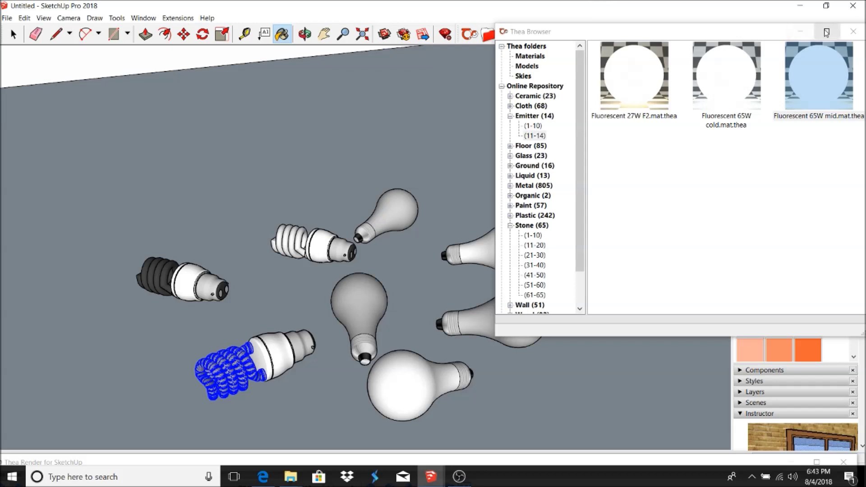
left_click(597, 3)
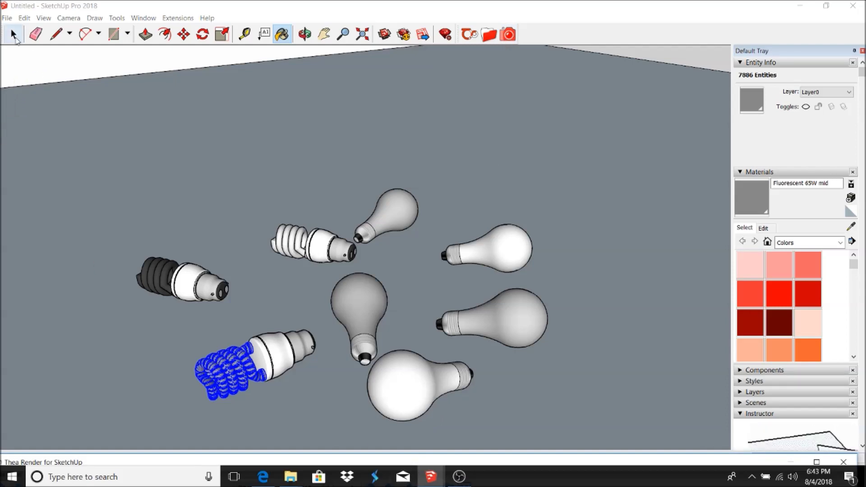
- Open Thea Render full-screen and run a 1280×720 Unbiased render for about 41 seconds
left_click(13, 34)
double_click(317, 462)
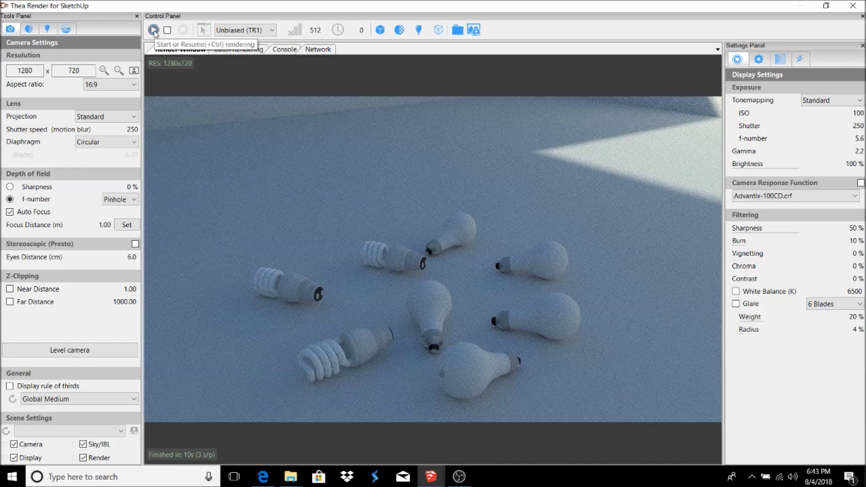
left_click(154, 30)
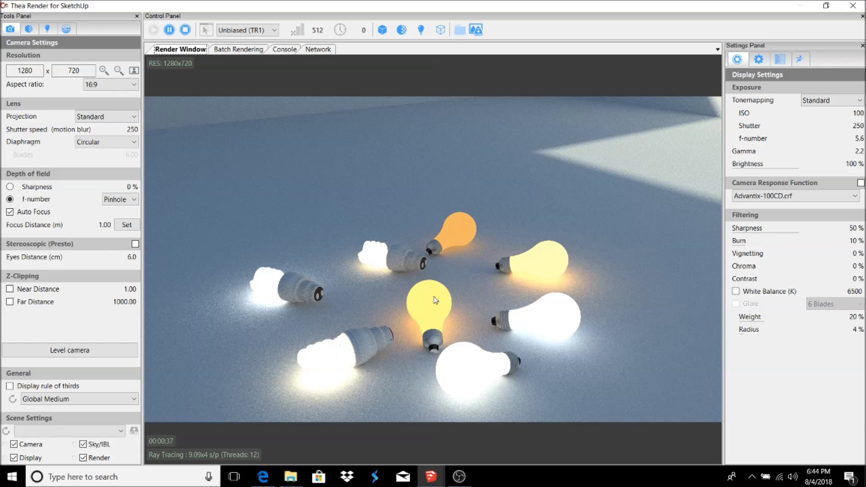
left_click(186, 32)
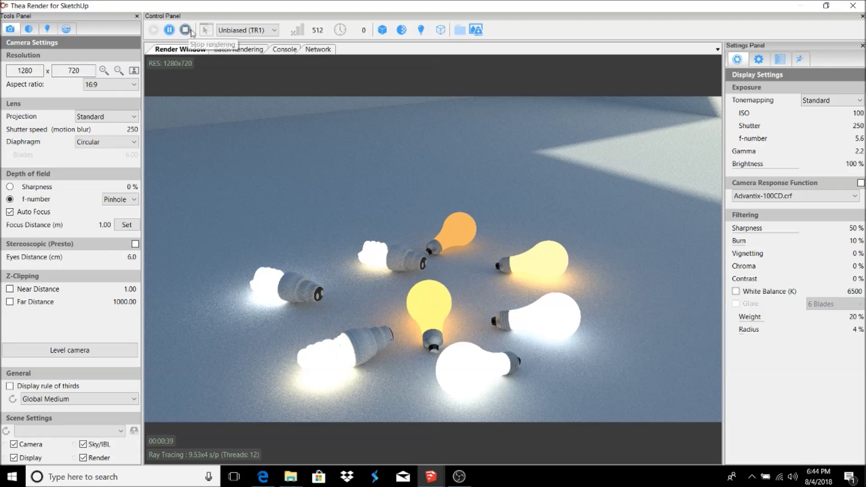
- Paint the ground and back wall with Ceramic Tiles black from ceramic materials 21–23
left_click(828, 6)
left_click(128, 128)
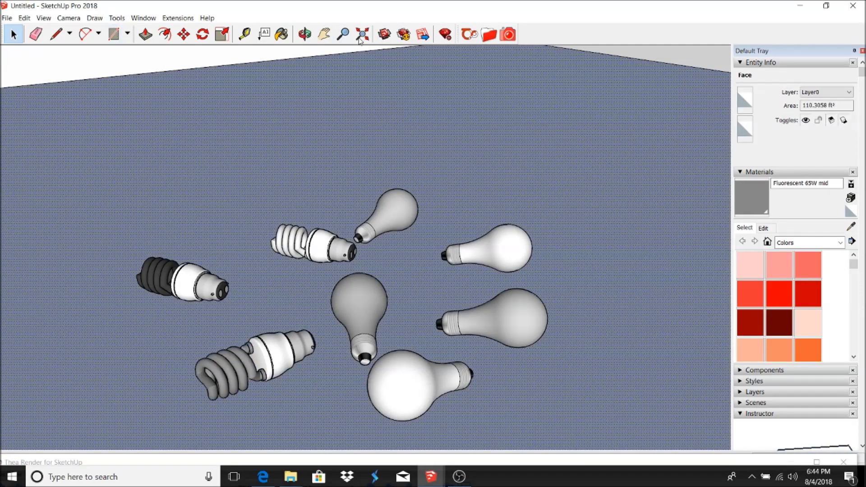
left_click(489, 35)
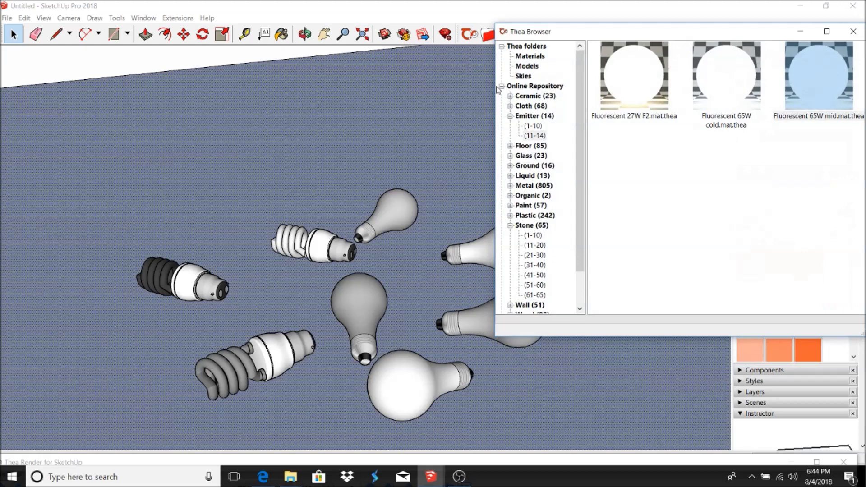
left_click(511, 97)
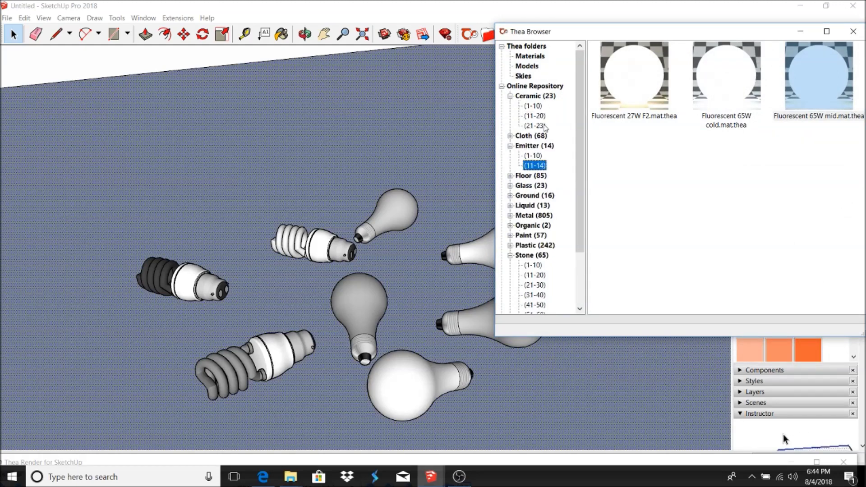
left_click(535, 125)
left_click(639, 90)
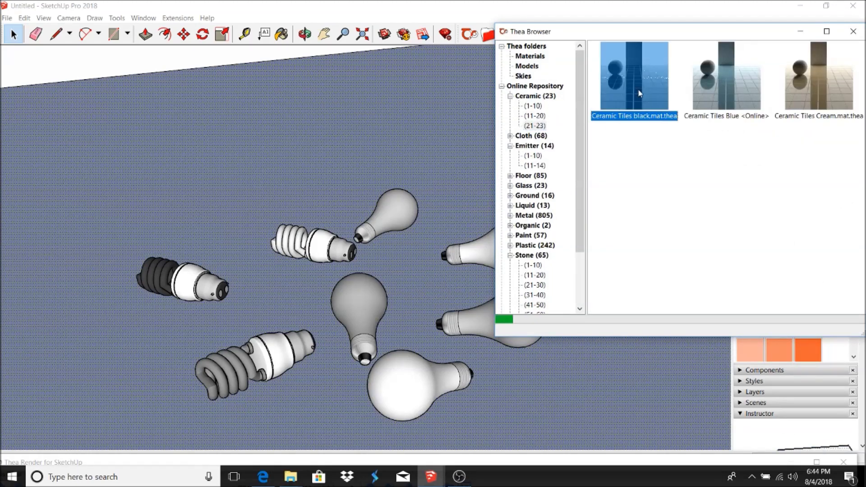
left_click(274, 73)
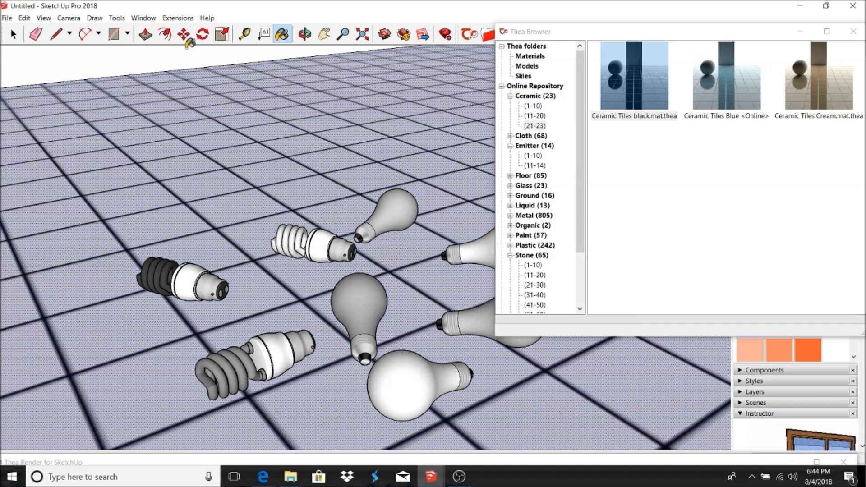
left_click(185, 45)
- Close the material browser and bring the Thea Render window back
left_click_drag(587, 35, 484, 125)
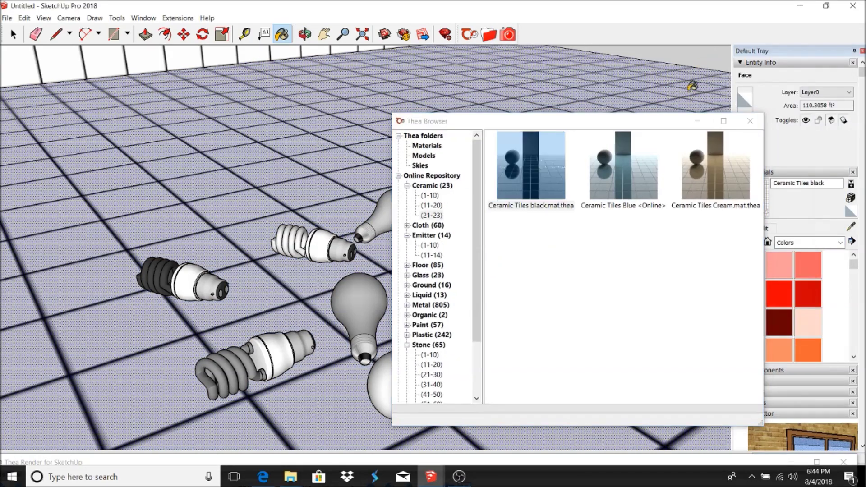
left_click(751, 121)
left_click(505, 32)
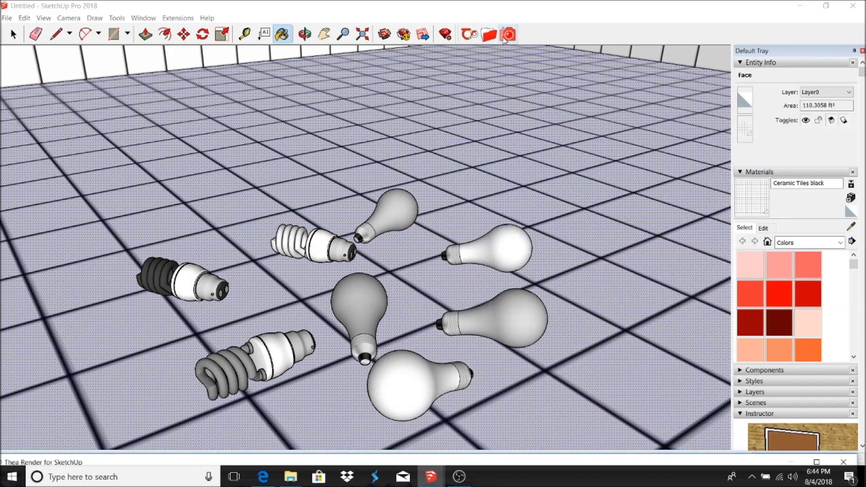
- Maximize Thea Render and start a fresh render of the tiled-floor bulb scene
double_click(183, 464)
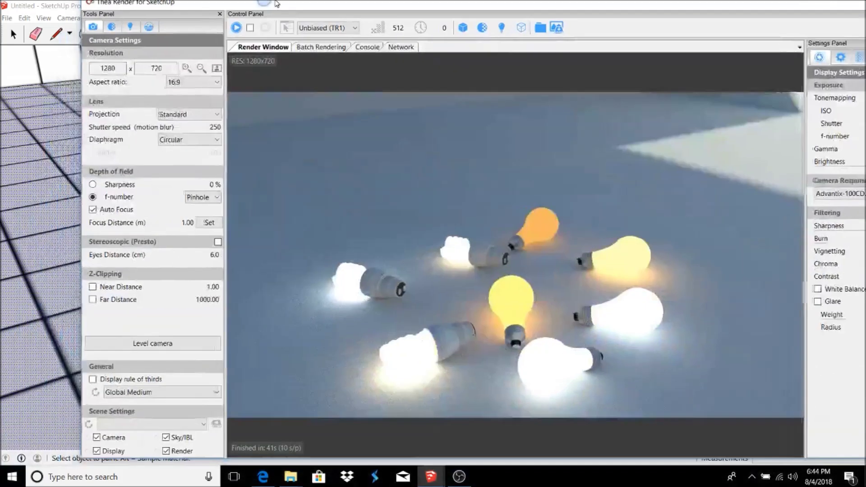
left_click(153, 30)
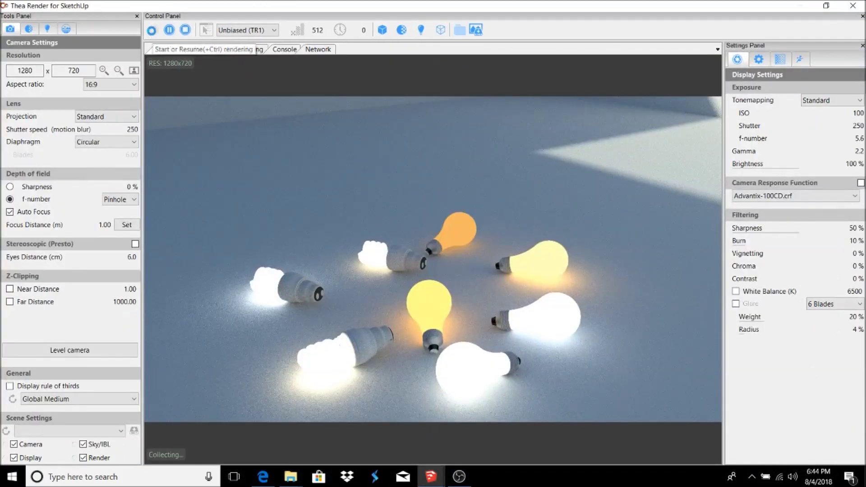